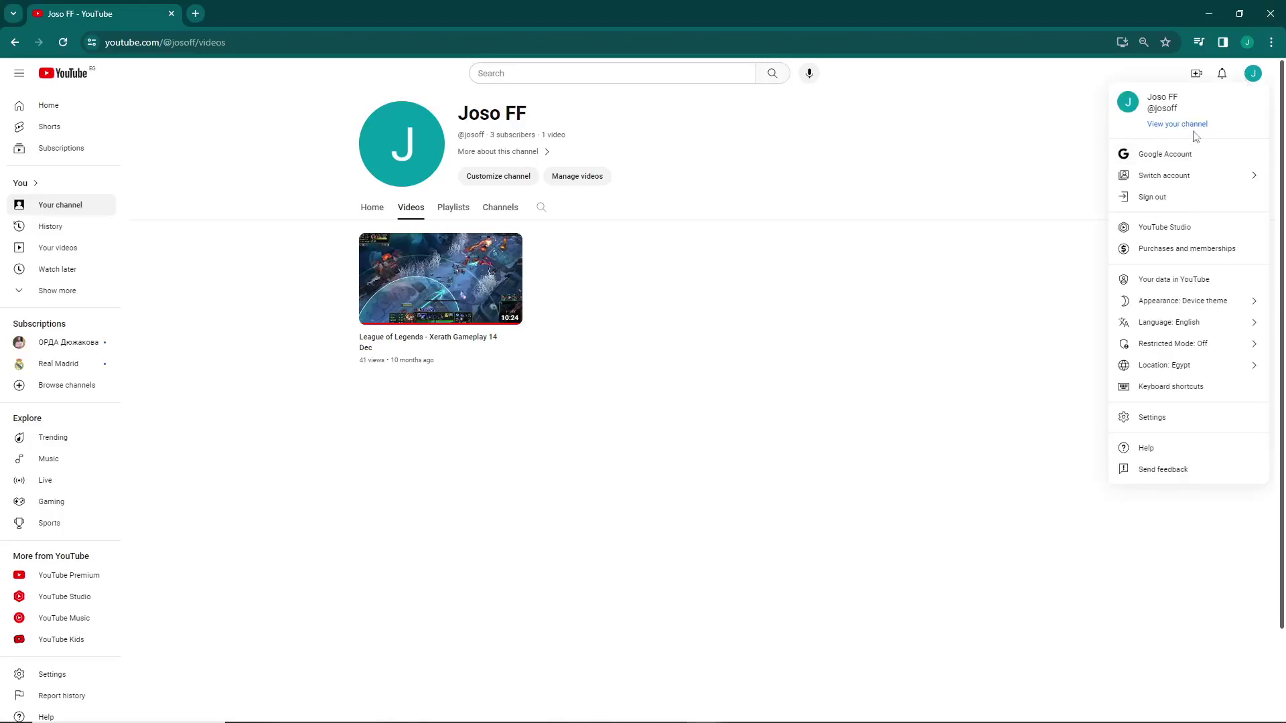
- Go to the Joso FF channel home page, then open the account menu
click(1189, 128)
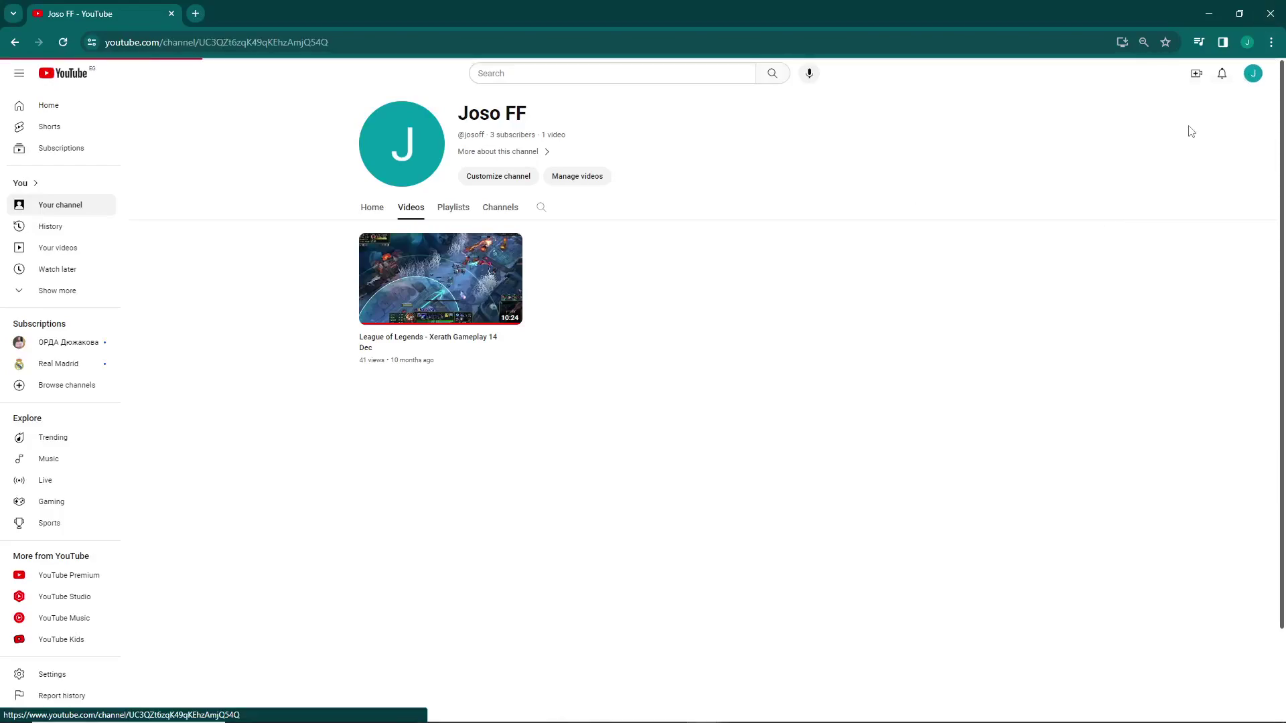
click(1252, 73)
- Enter YouTube Studio, then open the Joso FF channel page in a new tab
click(1168, 229)
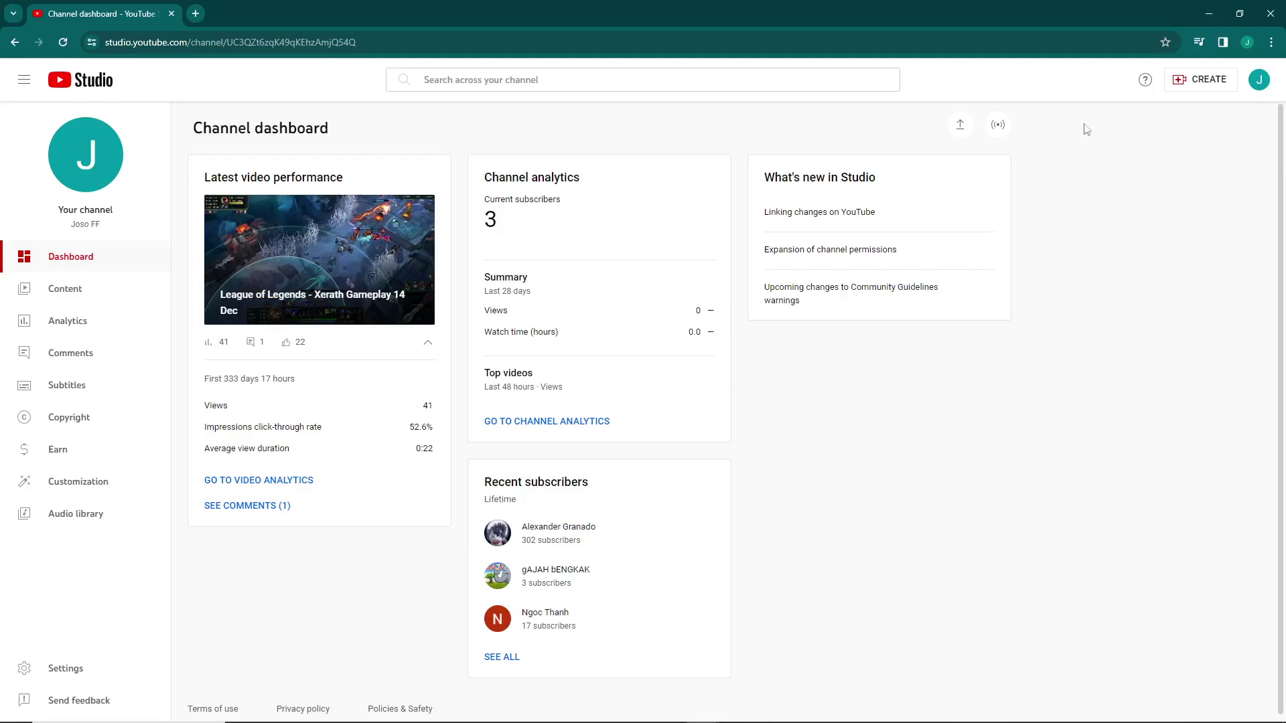
click(1259, 79)
right_click(1185, 157)
click(1074, 166)
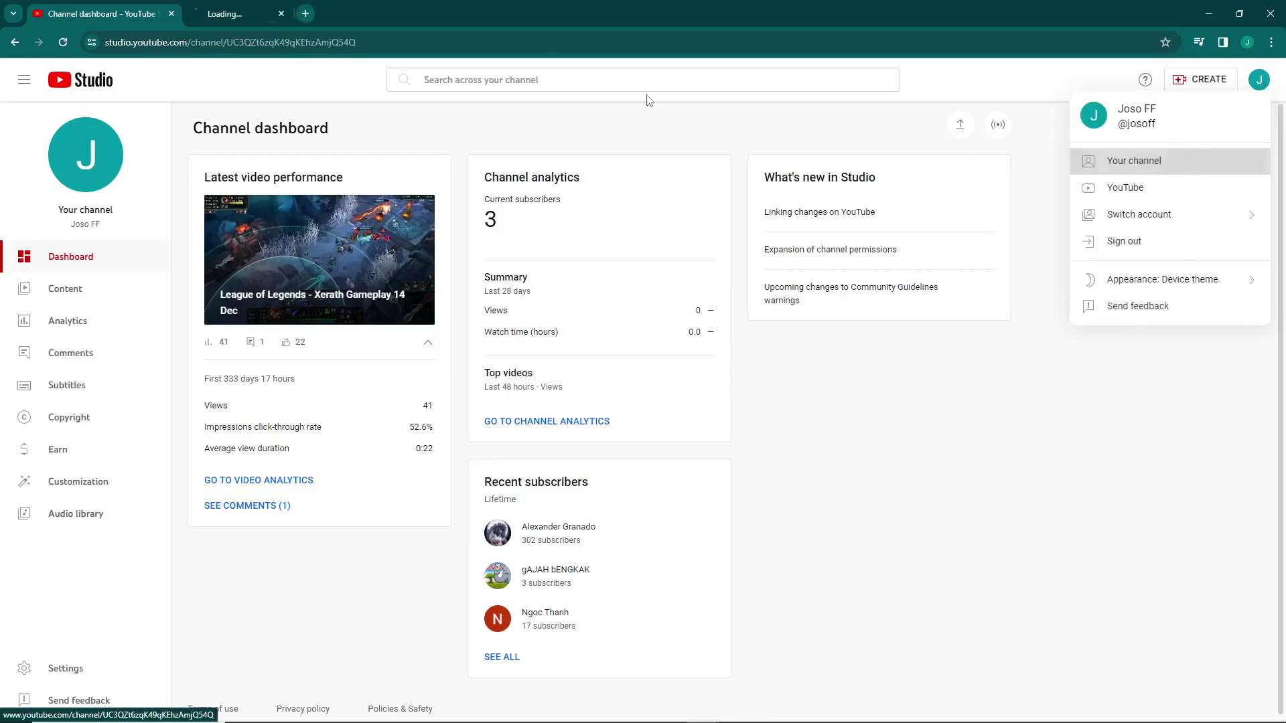
- Switch the Studio tab to the Joso FF channel page, then return to the second tab
click(301, 13)
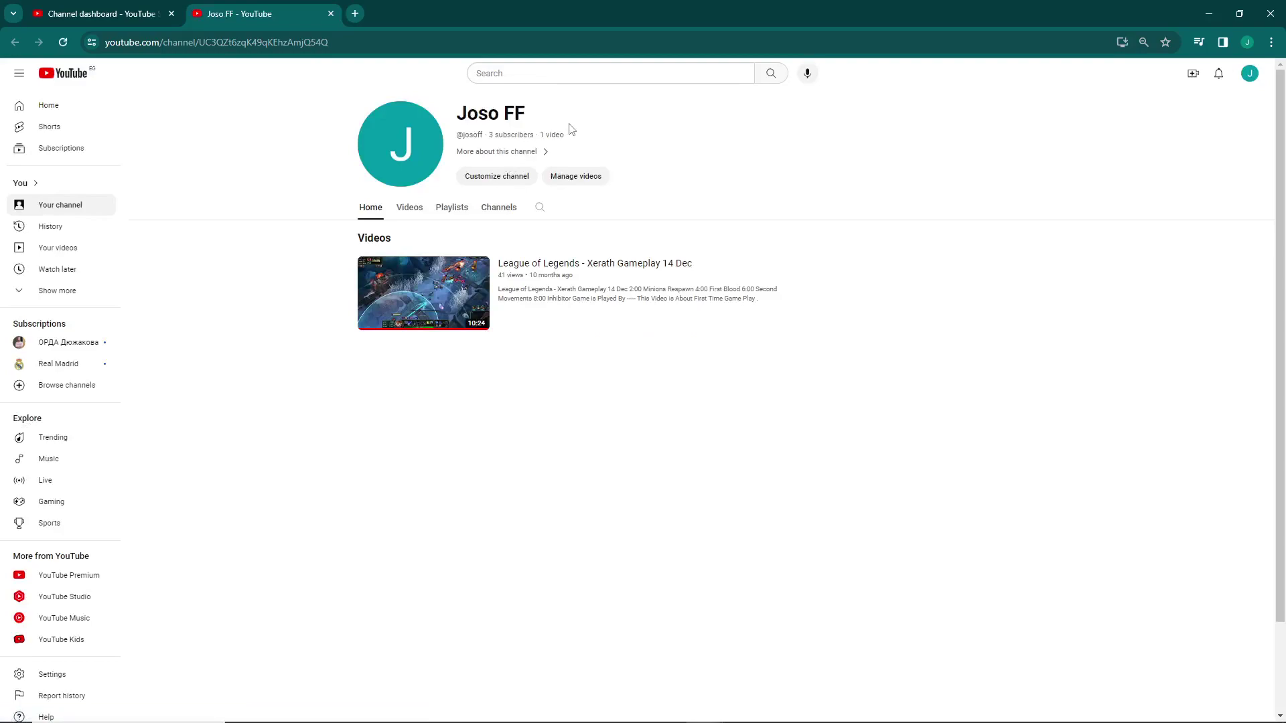
click(153, 8)
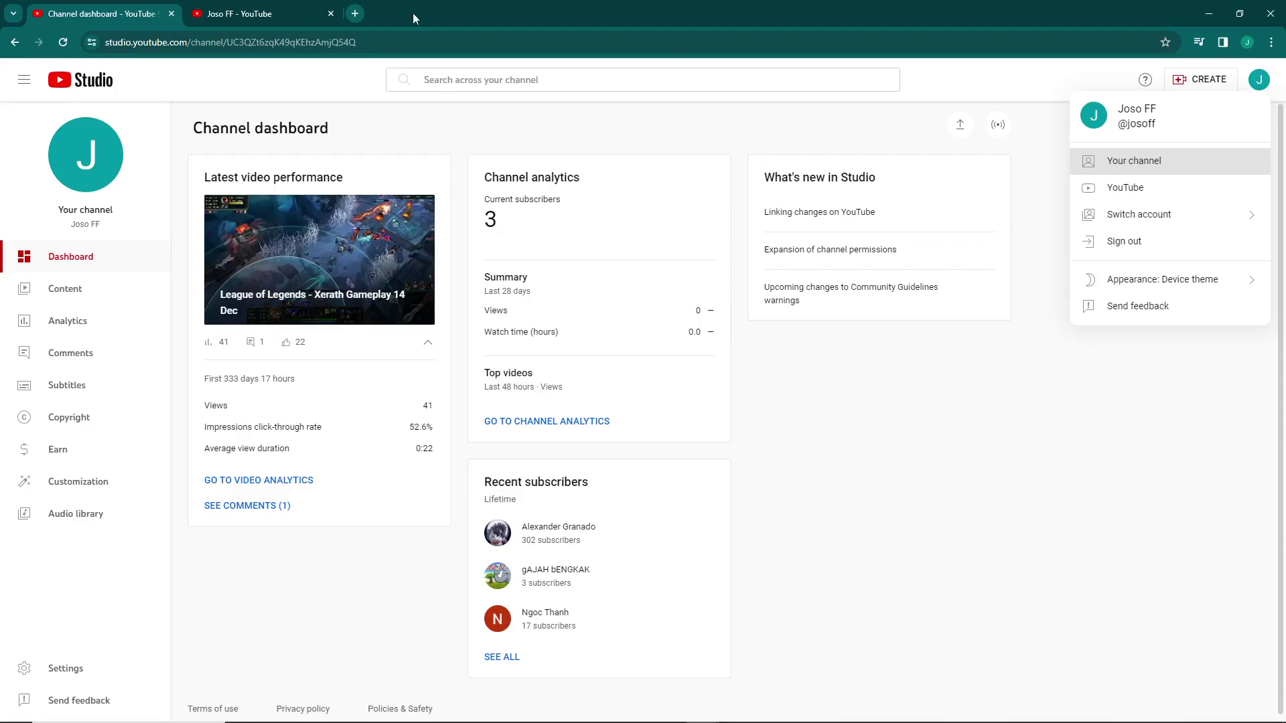
click(1155, 162)
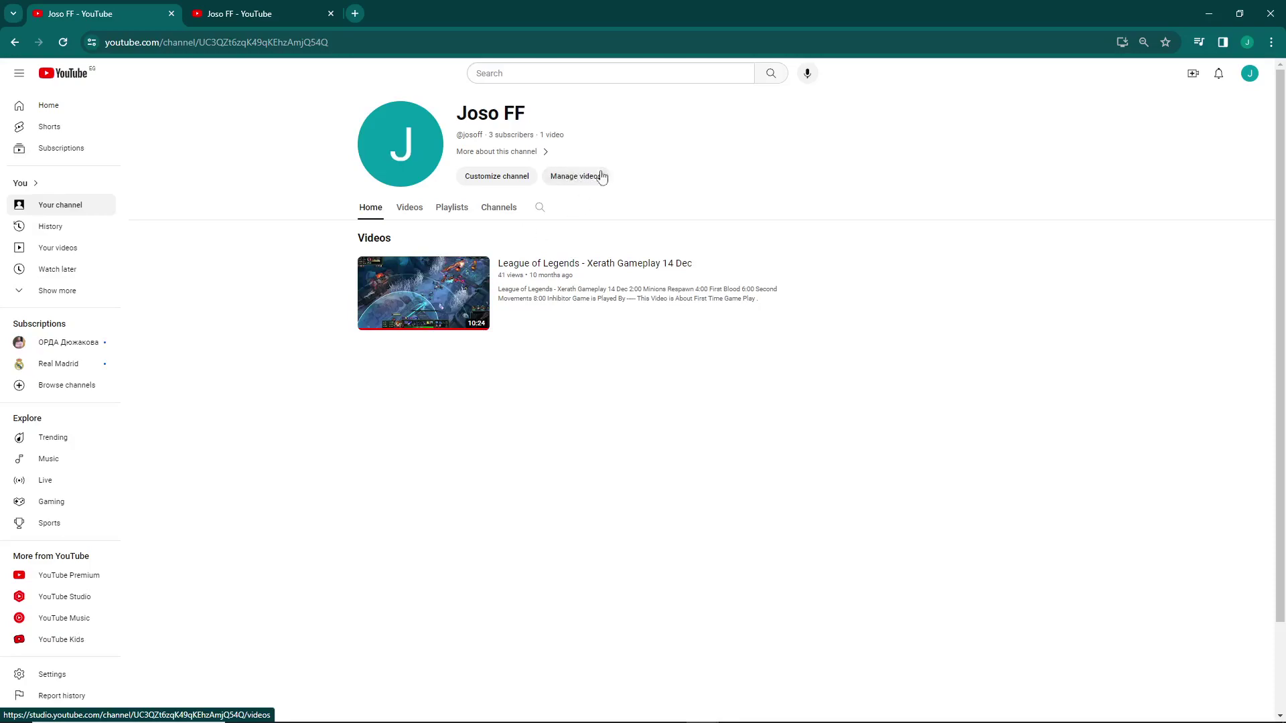
click(266, 14)
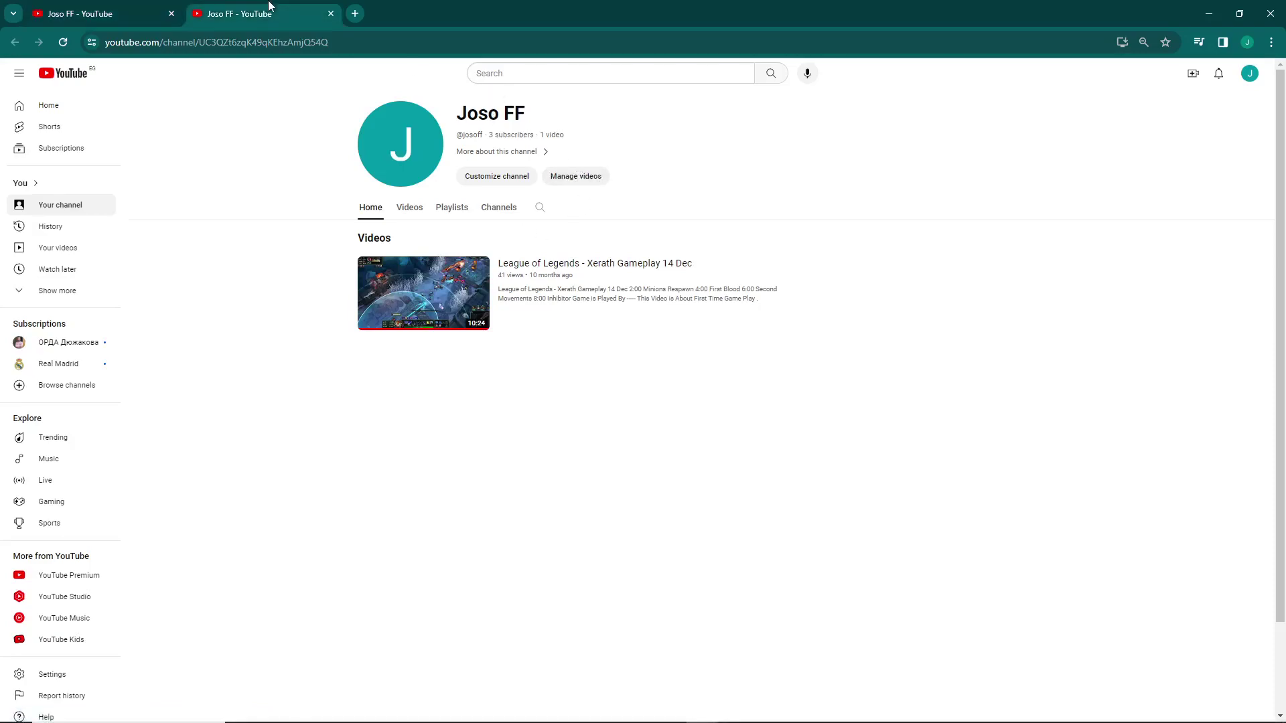
- Open Channel content via Manage videos, try the filter, and check the Xerath gameplay video's comments
click(550, 175)
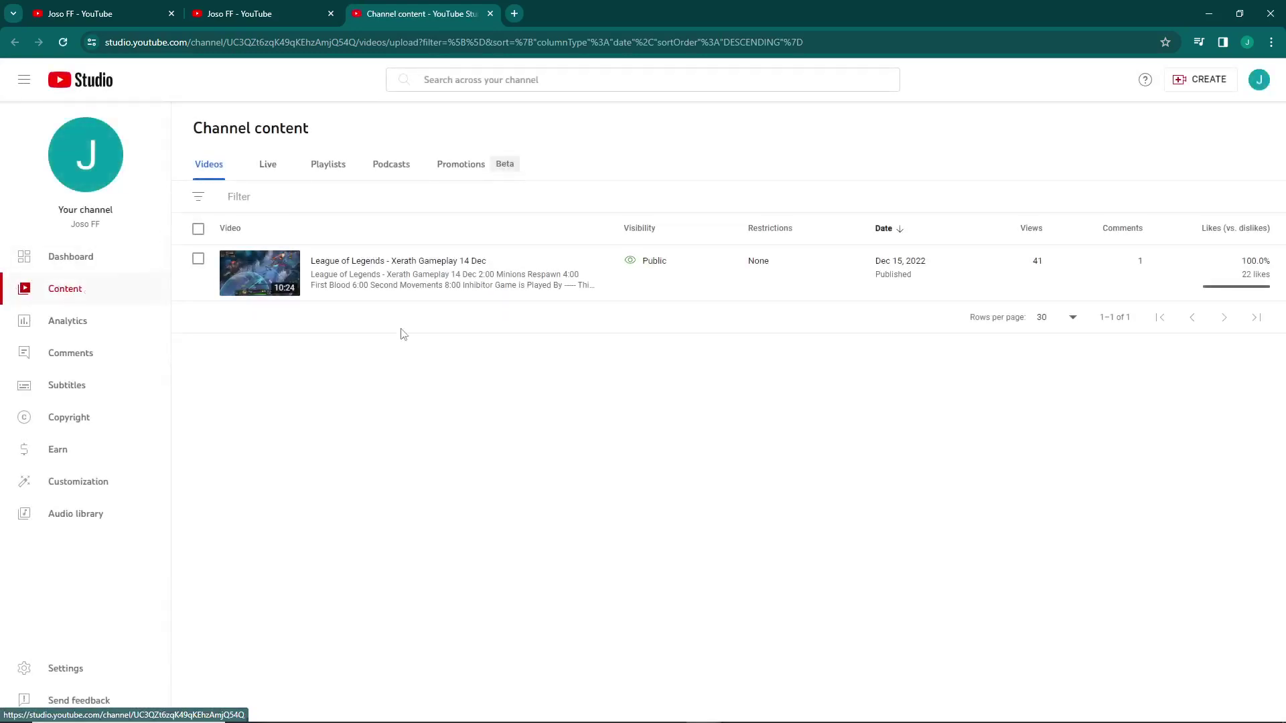
click(199, 199)
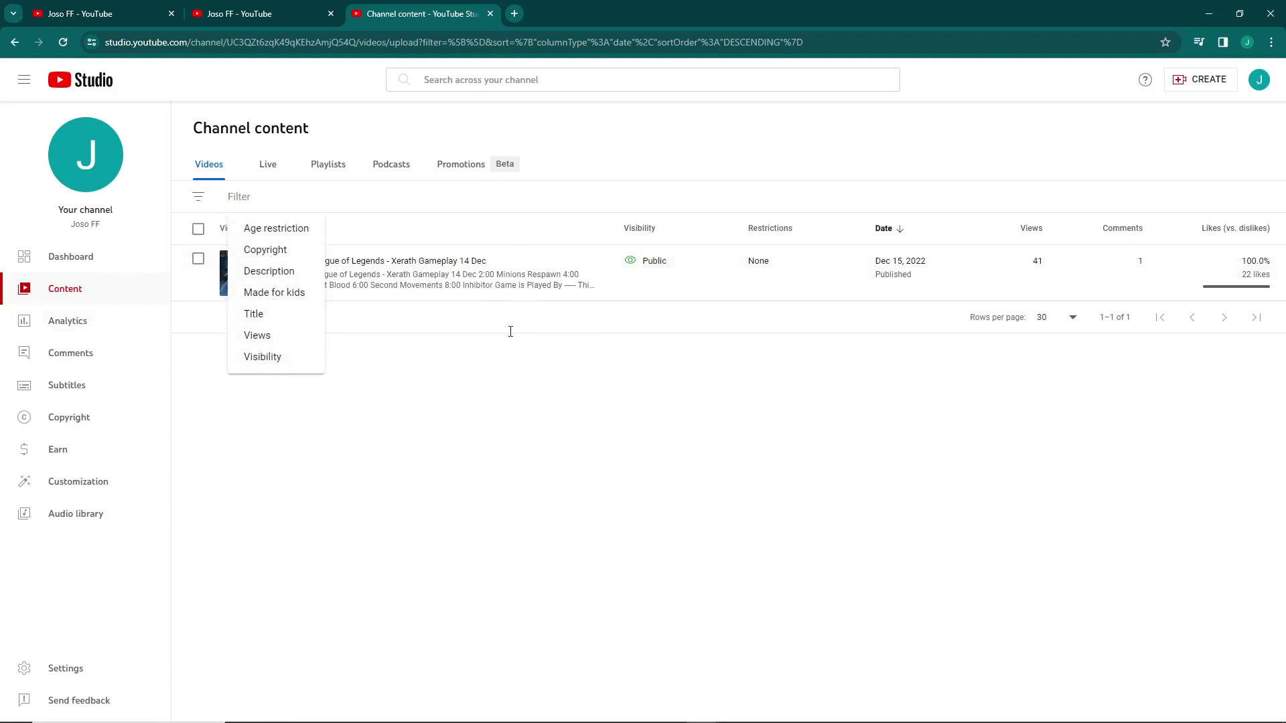
click(528, 362)
drag(388, 260, 300, 266)
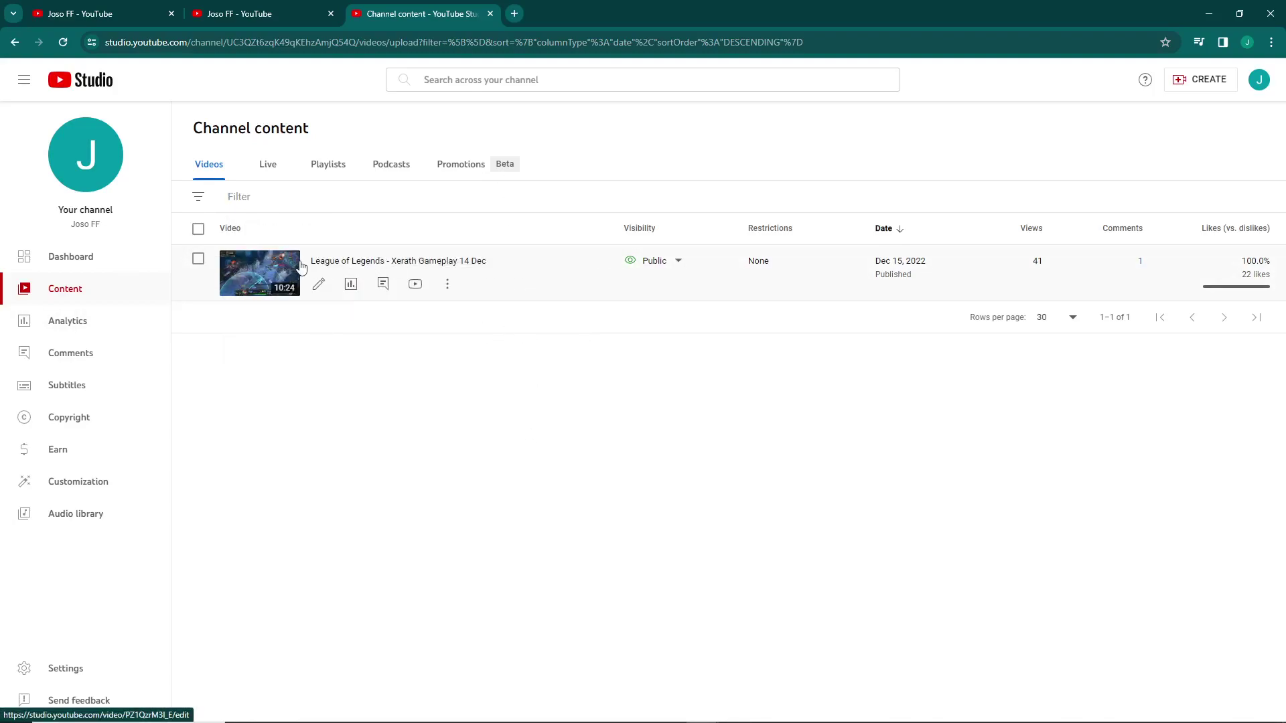
click(1142, 263)
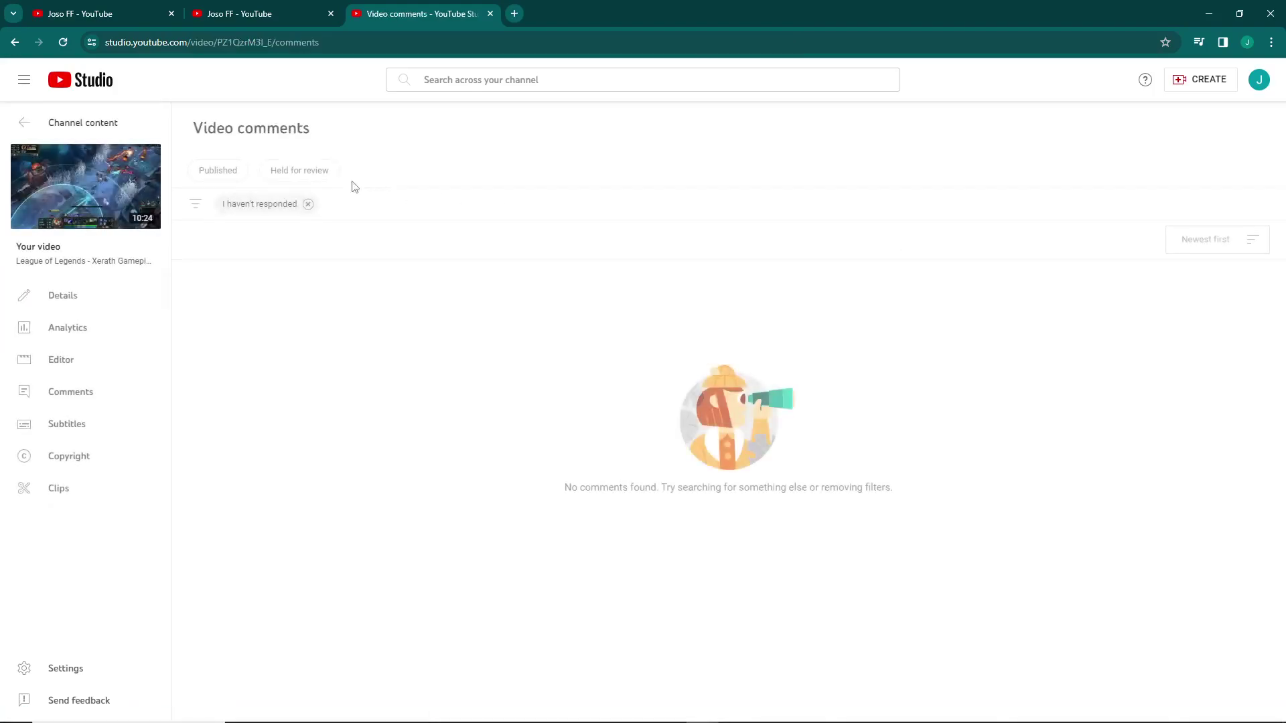
click(164, 119)
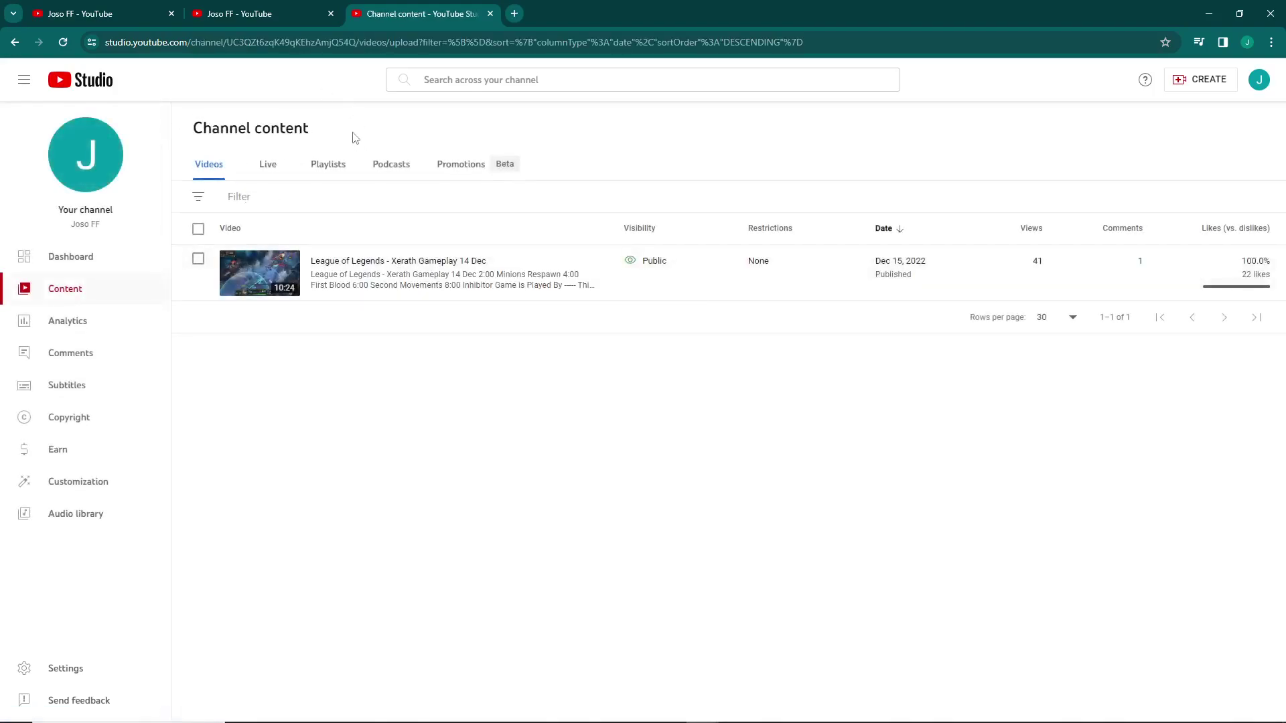